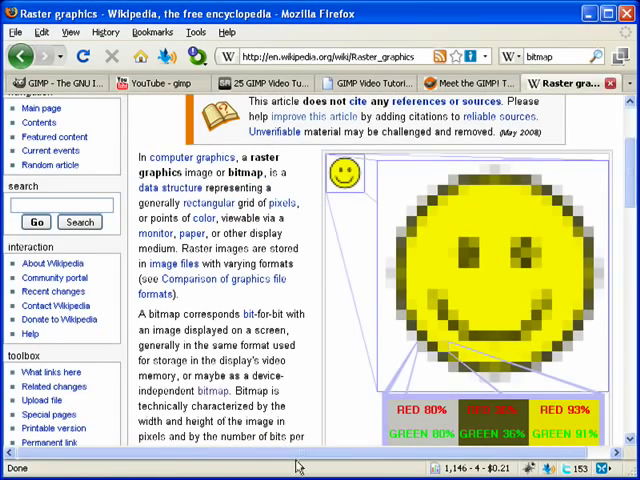
drag(307, 455, 409, 456)
scroll(377, 433, up, 3)
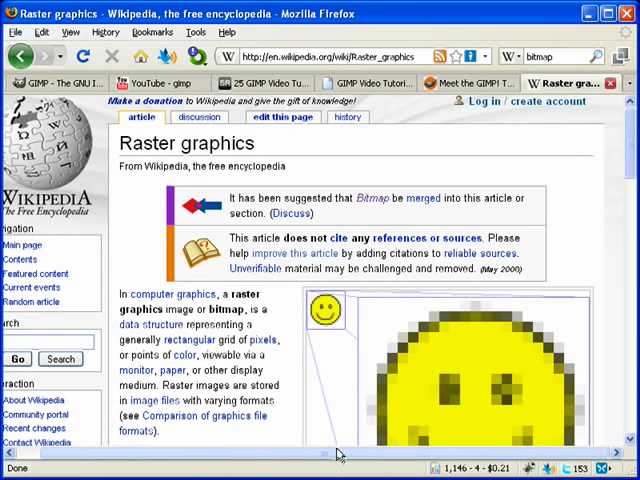
scroll(414, 417, down, 3)
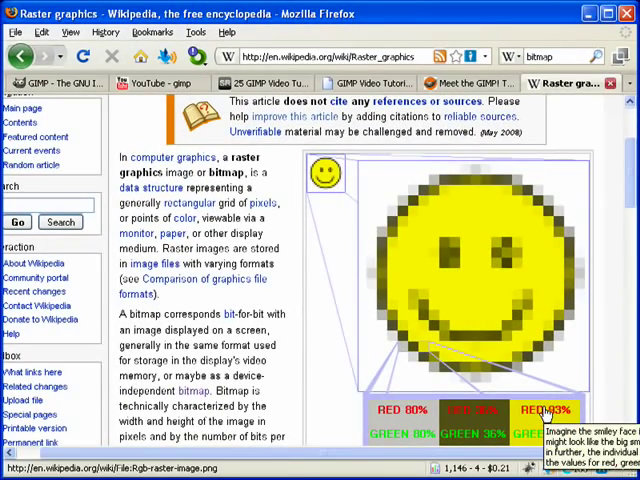
drag(420, 458, 340, 460)
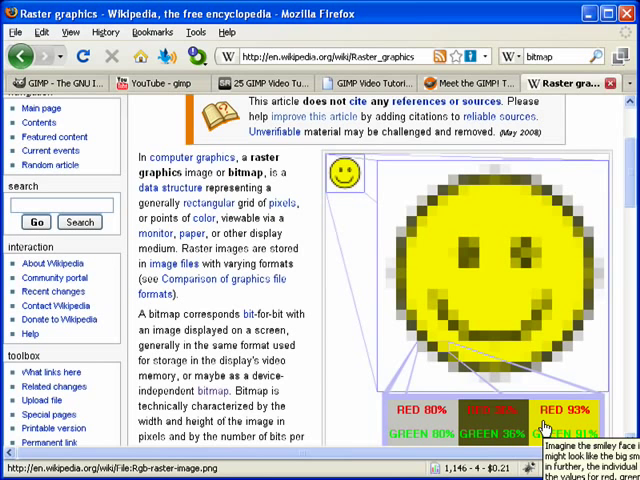
Step: Return to the GIMP home page and zoom it out one level via View > Zoom
click(68, 86)
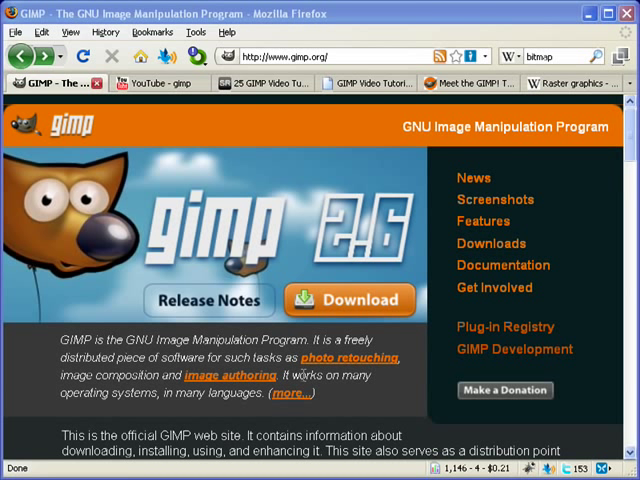
drag(304, 375, 352, 376)
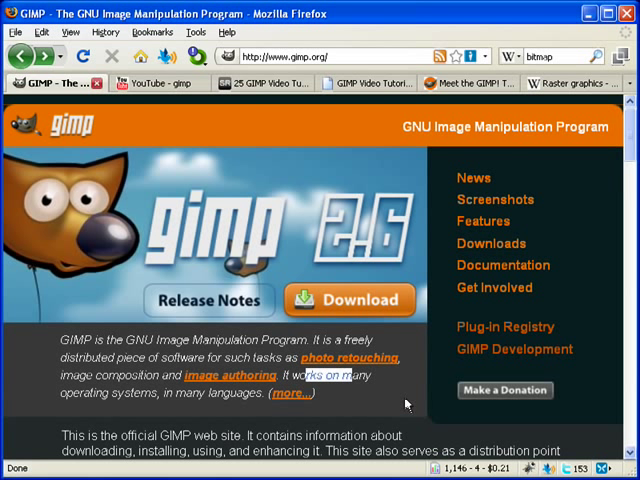
click(68, 32)
mouse_move(85, 147)
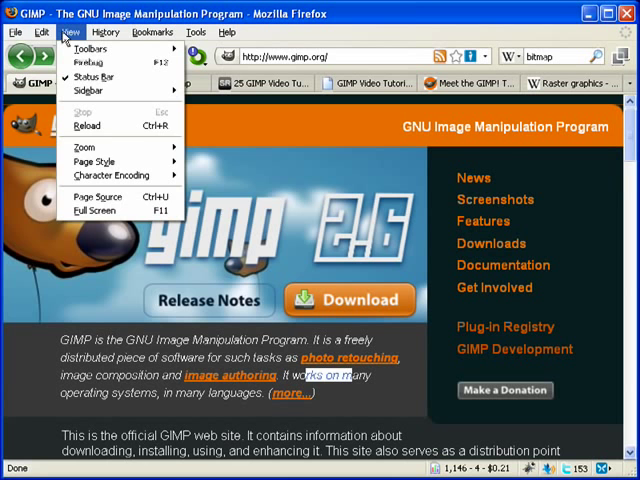
click(229, 161)
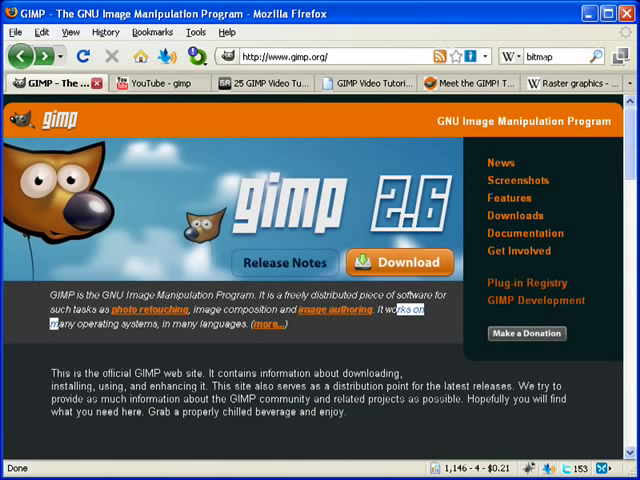
click(420, 327)
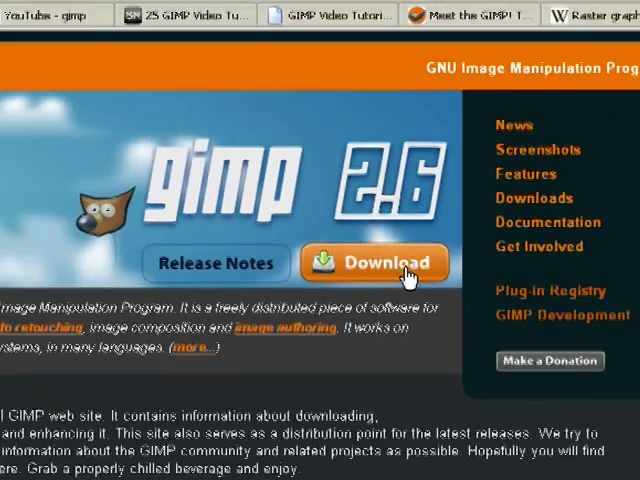
click(408, 278)
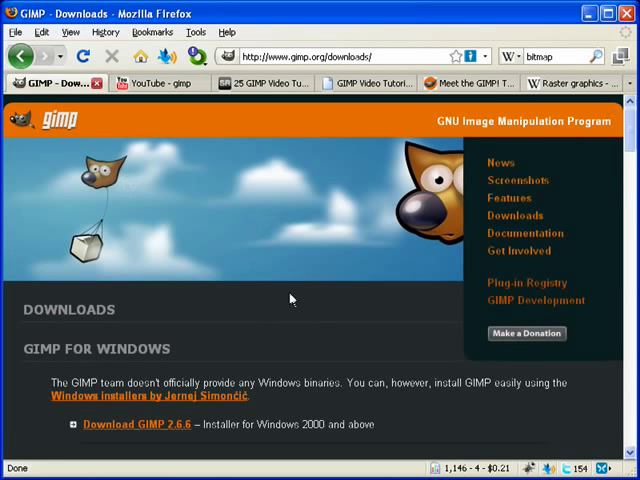
scroll(290, 298, down, 3)
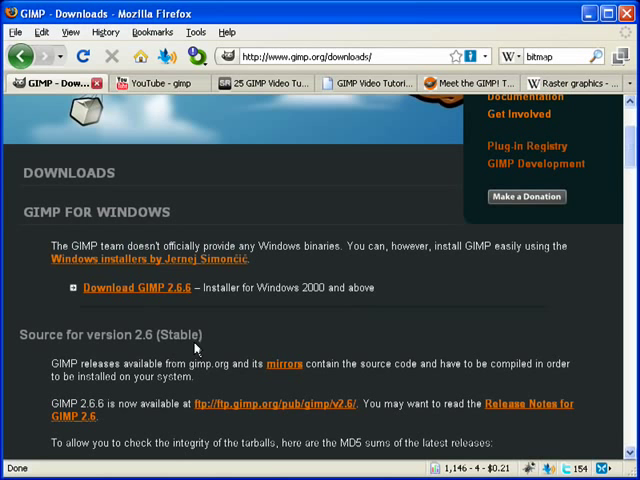
click(186, 289)
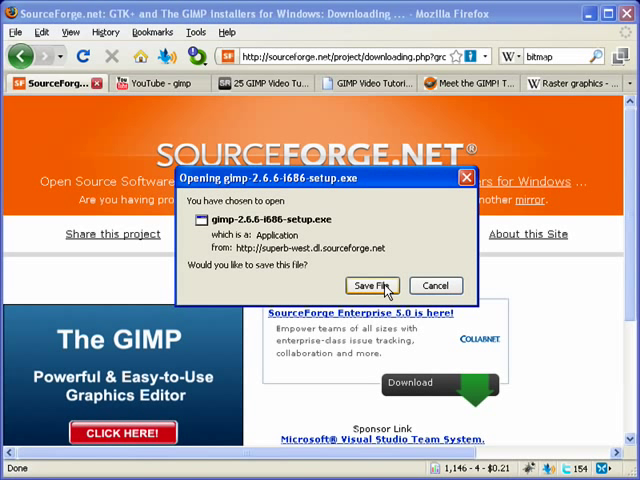
click(442, 288)
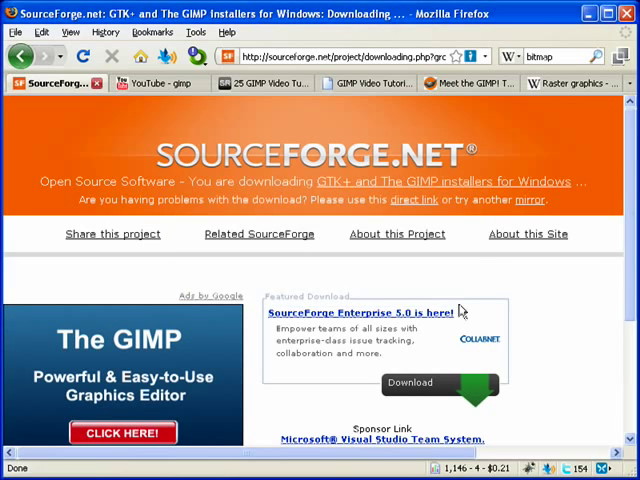
click(20, 55)
click(18, 57)
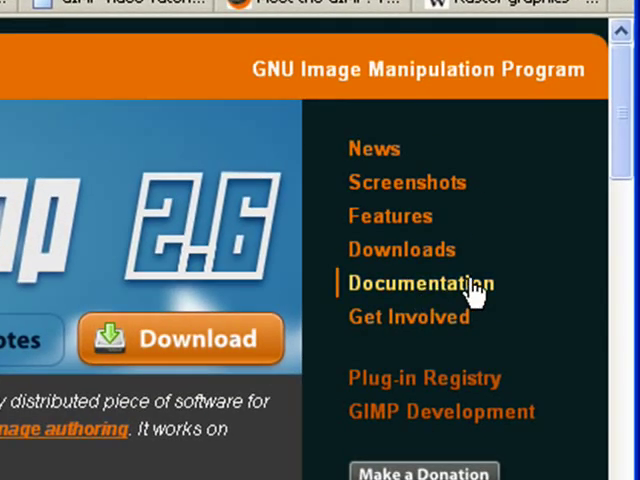
Step: Reach the English GIMP user manual through the Documentation page
click(473, 287)
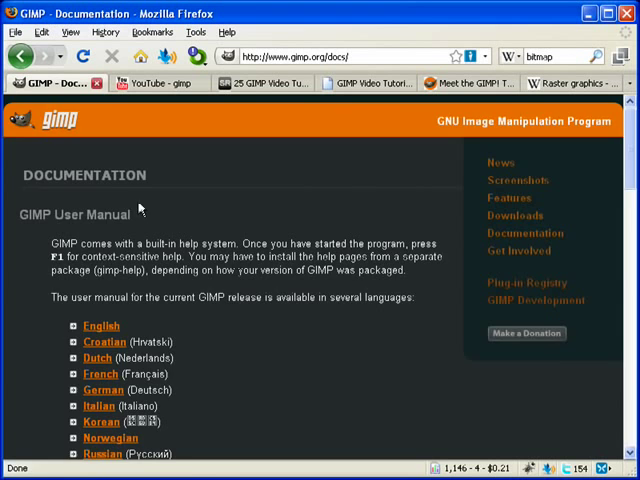
scroll(190, 330, down, 3)
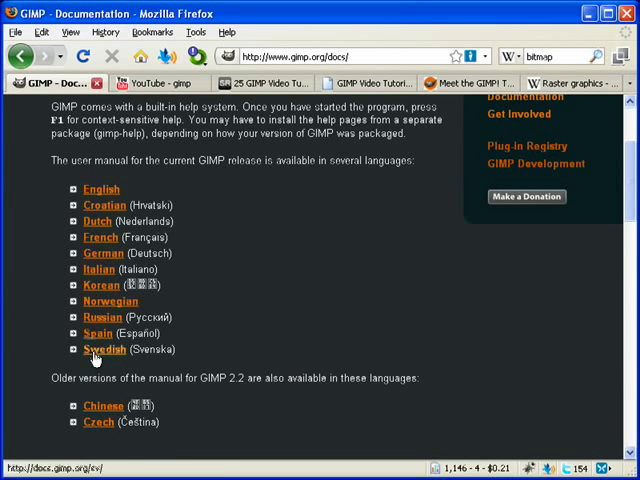
scroll(470, 303, up, 1)
click(117, 236)
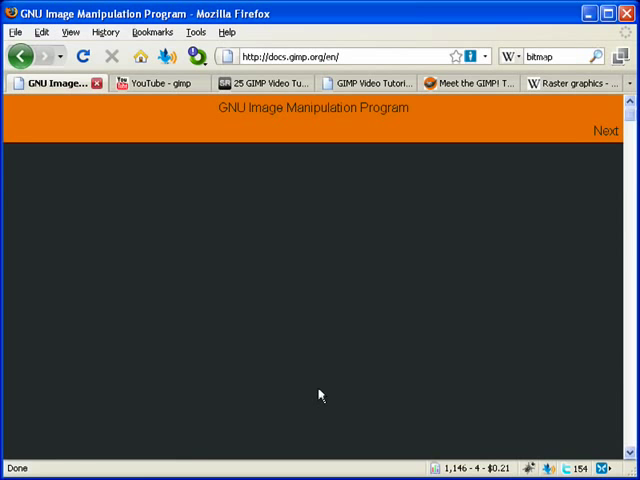
scroll(318, 389, down, 1)
scroll(318, 389, down, 4)
scroll(317, 388, down, 3)
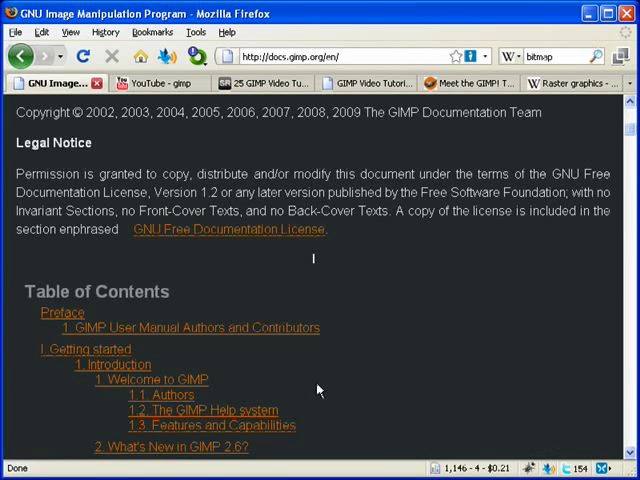
scroll(284, 321, down, 7)
scroll(284, 321, down, 3)
scroll(426, 323, down, 4)
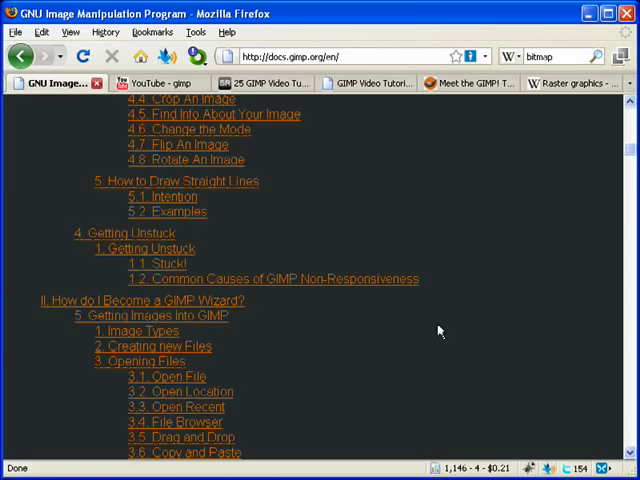
scroll(439, 331, down, 4)
scroll(436, 336, down, 4)
scroll(448, 359, down, 3)
scroll(457, 356, down, 4)
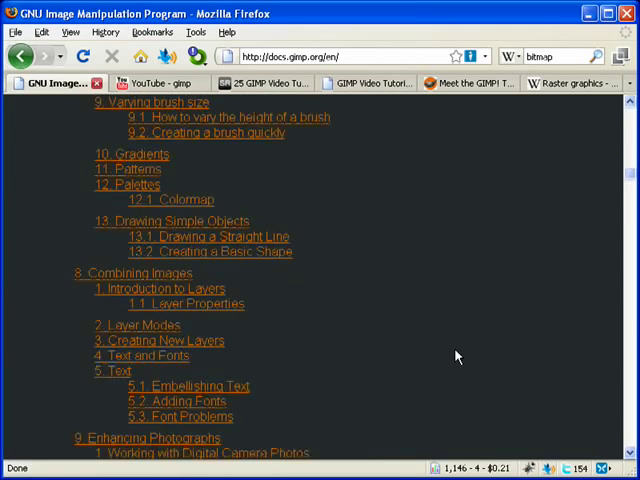
scroll(457, 356, down, 5)
scroll(462, 351, up, 1)
scroll(462, 351, up, 5)
scroll(462, 351, up, 3)
scroll(462, 351, up, 3)
scroll(462, 351, up, 4)
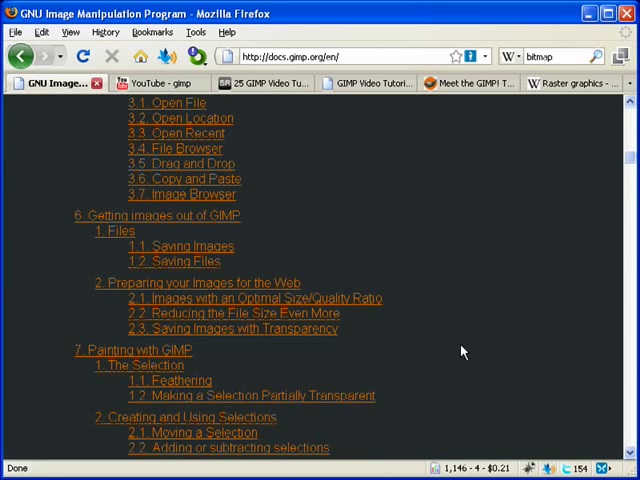
scroll(462, 351, up, 5)
scroll(462, 351, up, 5)
scroll(462, 351, up, 5)
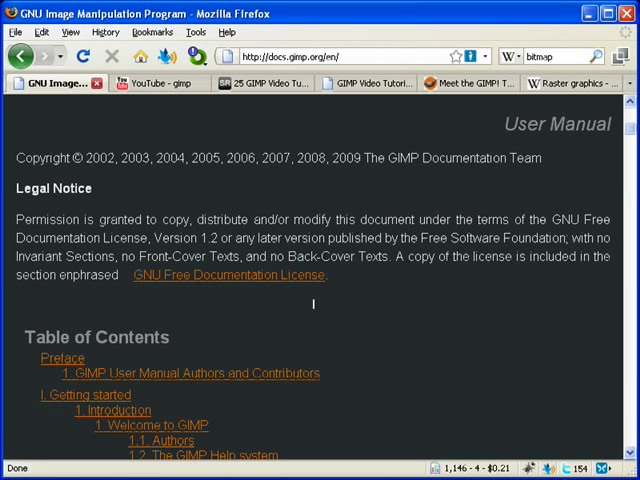
drag(519, 240, 486, 241)
click(482, 244)
scroll(426, 364, down, 1)
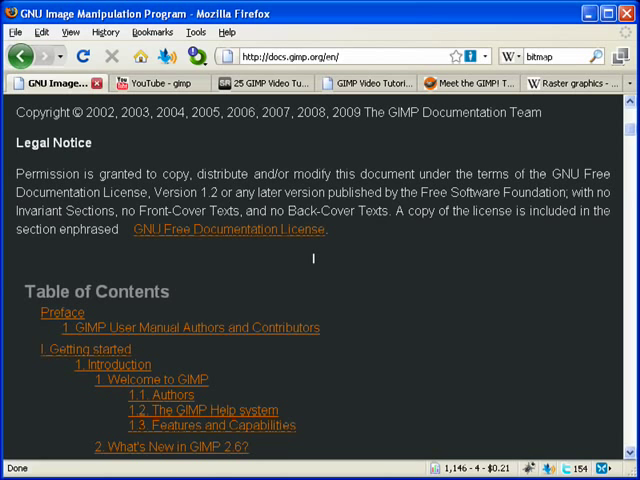
Step: Go back twice to return from the manual to the gimp.org home page
click(20, 55)
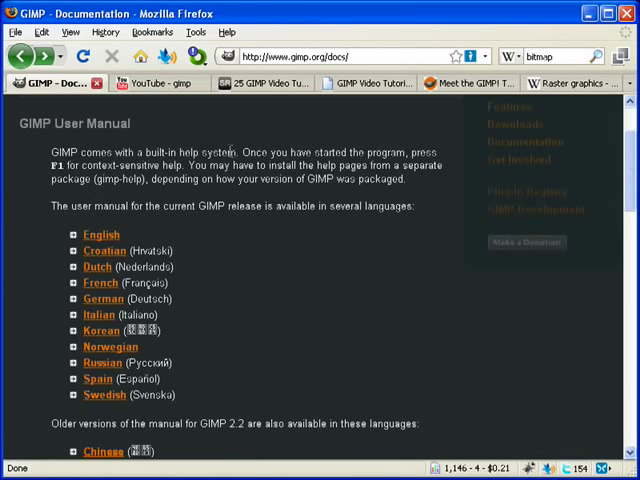
click(22, 56)
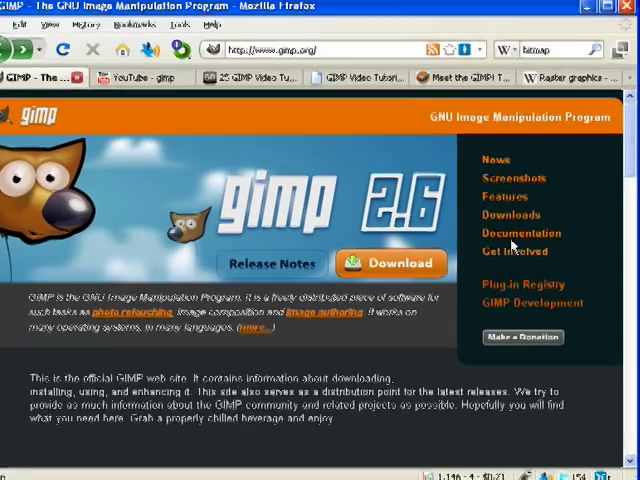
click(543, 291)
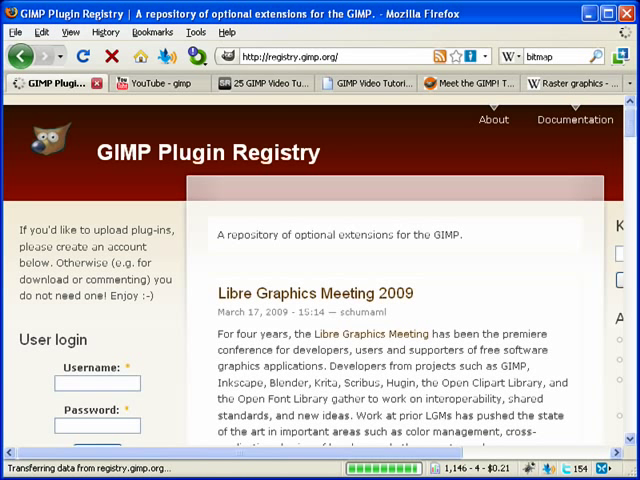
mouse_move(443, 453)
mouse_down()
mouse_move(503, 453)
mouse_move(437, 455)
mouse_up()
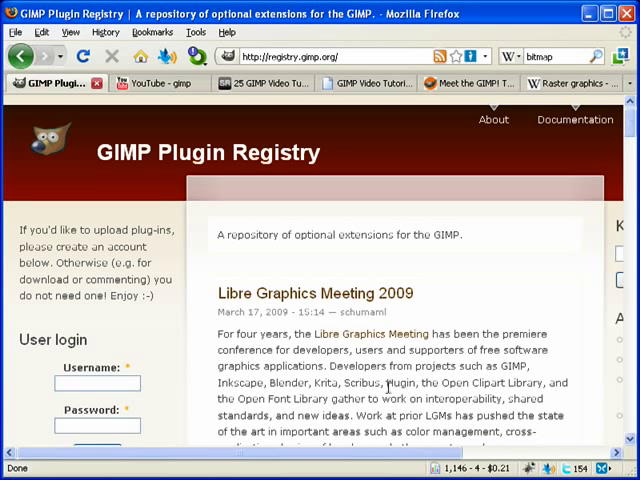
scroll(305, 372, down, 3)
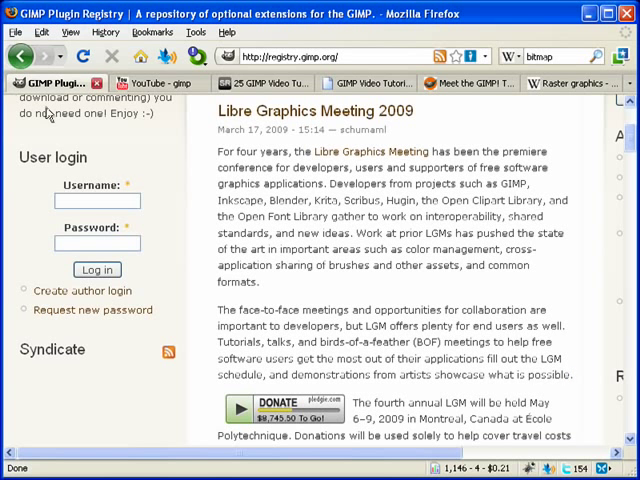
scroll(47, 114, up, 3)
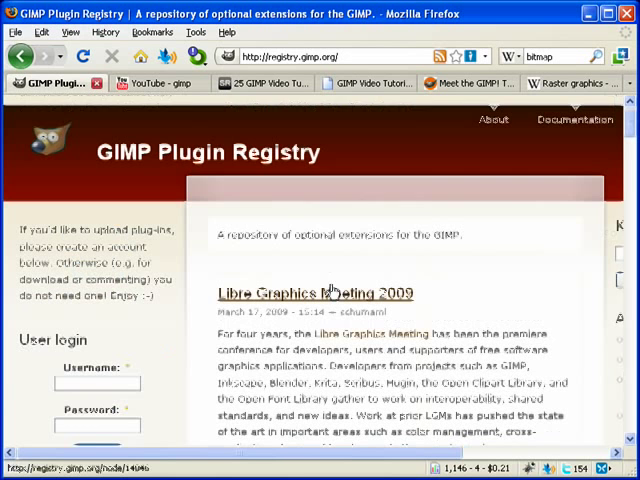
click(20, 56)
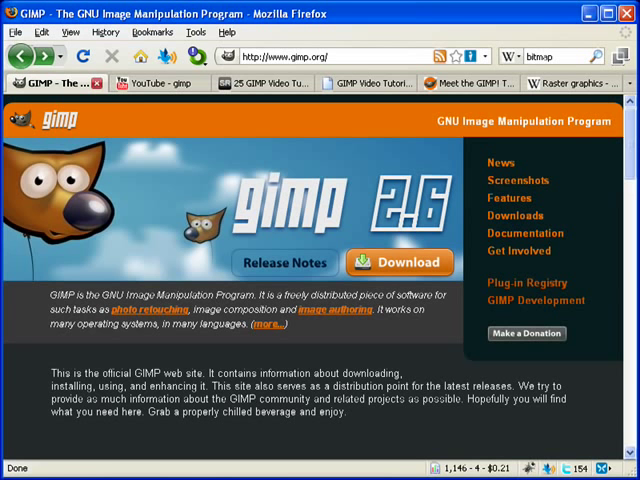
Step: Switch to the YouTube search results for 'gimp'
click(155, 85)
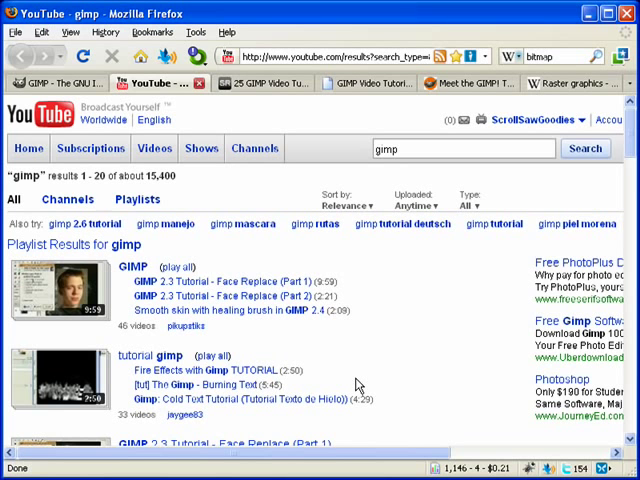
scroll(368, 351, down, 5)
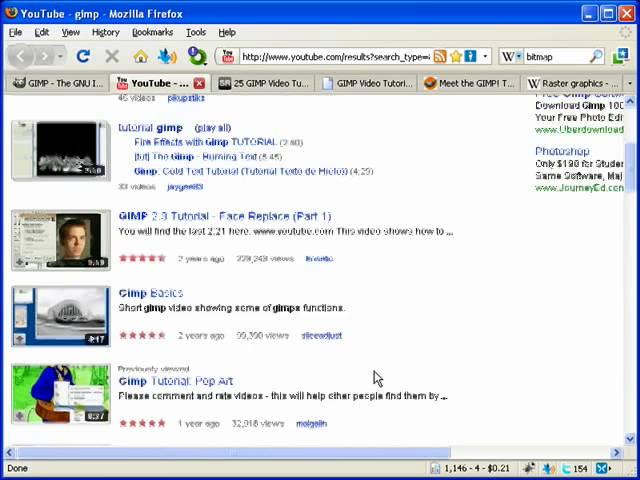
scroll(460, 406, down, 3)
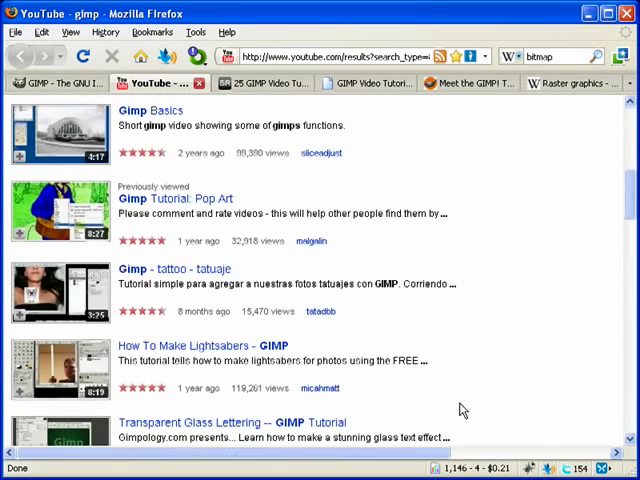
scroll(440, 410, down, 3)
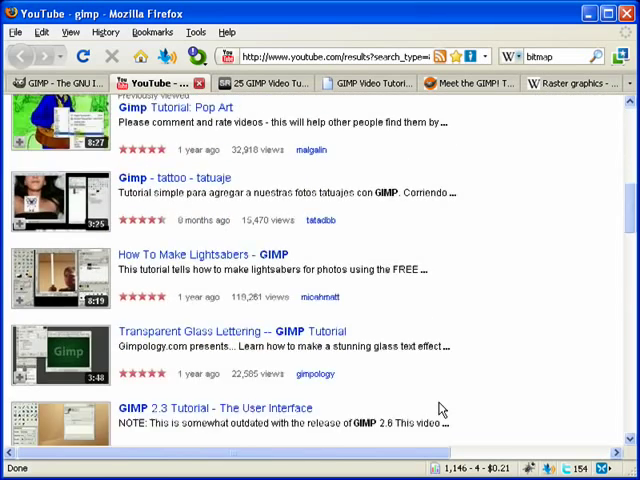
scroll(441, 410, down, 3)
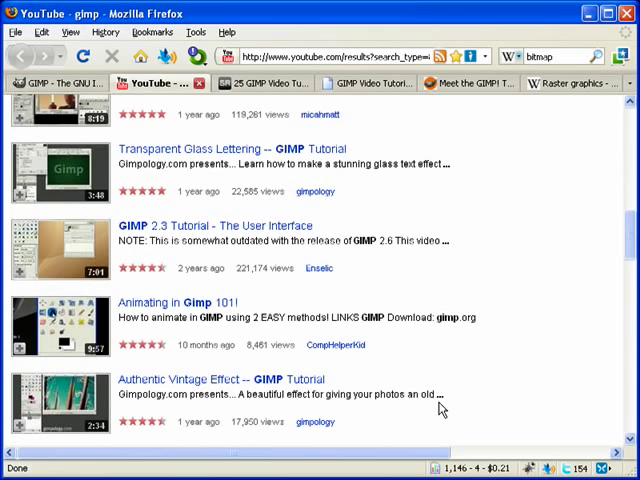
scroll(442, 406, down, 2)
scroll(445, 406, down, 3)
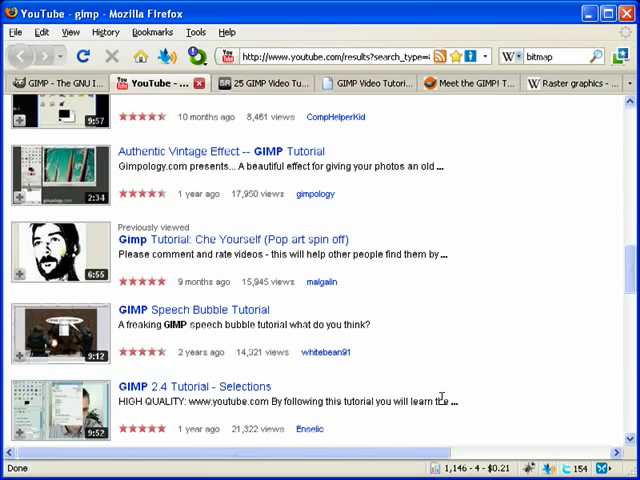
scroll(509, 390, down, 4)
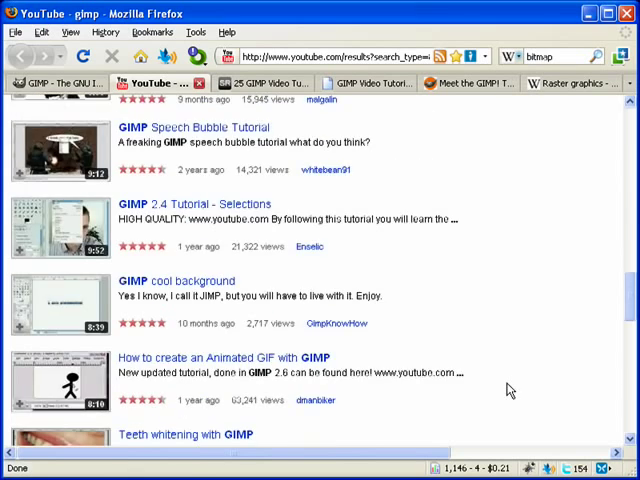
scroll(509, 388, down, 3)
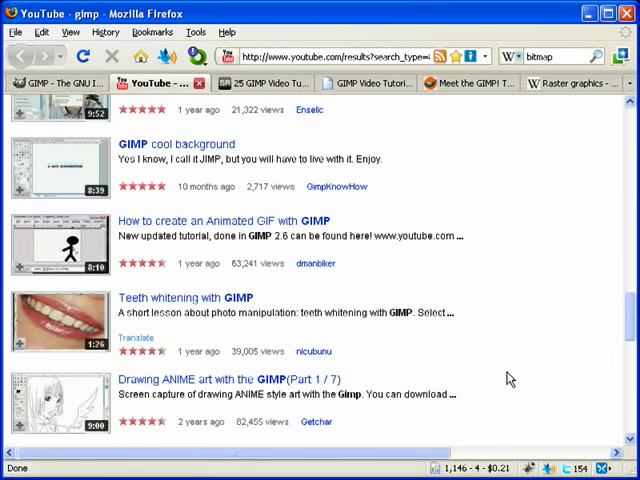
scroll(509, 379, down, 4)
scroll(509, 379, down, 2)
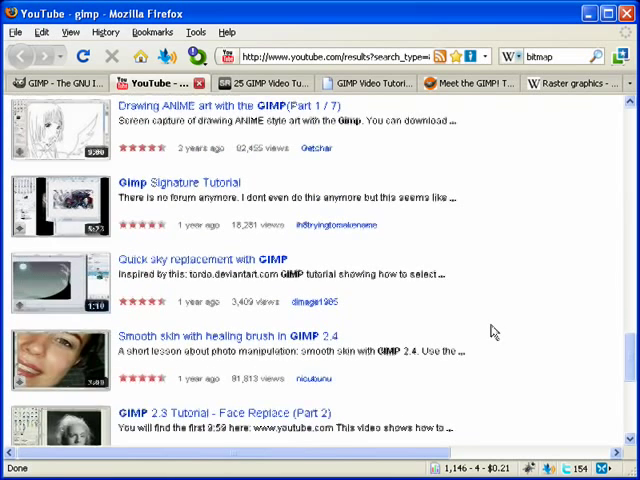
scroll(500, 330, down, 4)
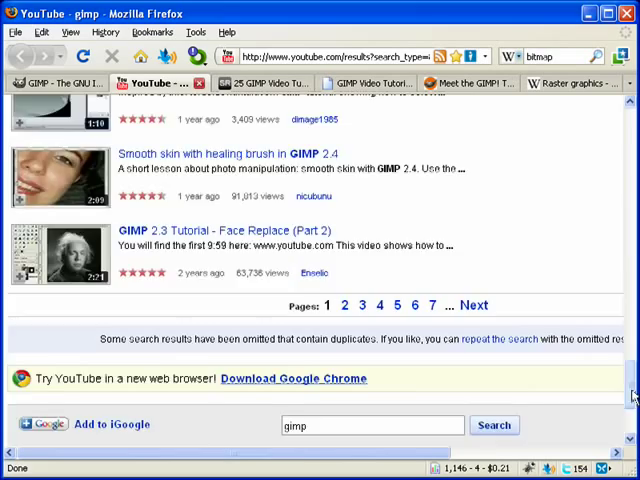
mouse_move(631, 400)
mouse_down()
mouse_move(630, 436)
mouse_move(631, 110)
mouse_up()
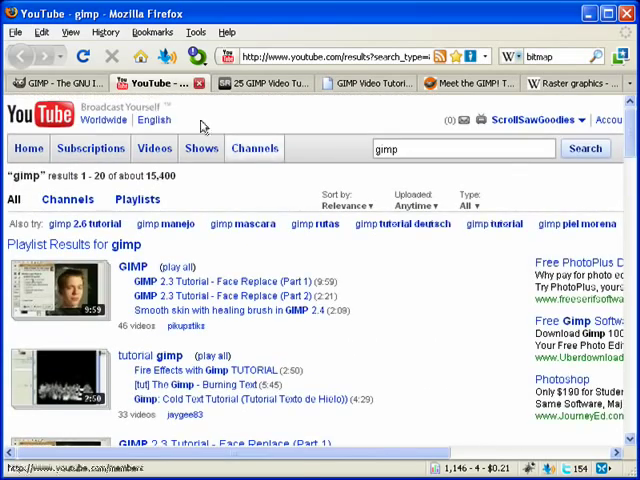
Step: Switch to the Six Revisions '25 GIMP Video Tutorials' article and clear the stray selection
click(285, 87)
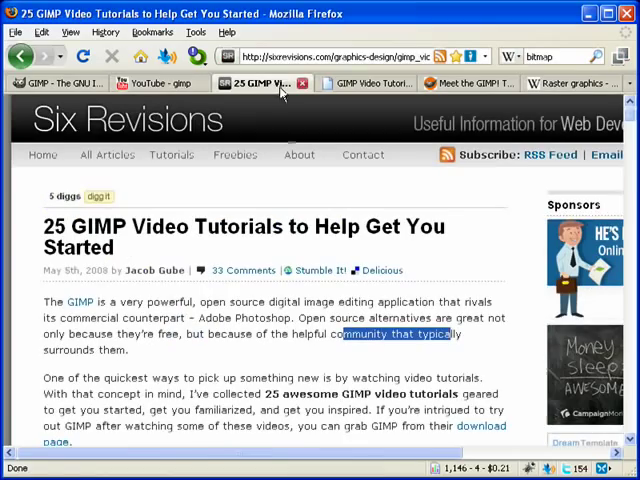
click(413, 394)
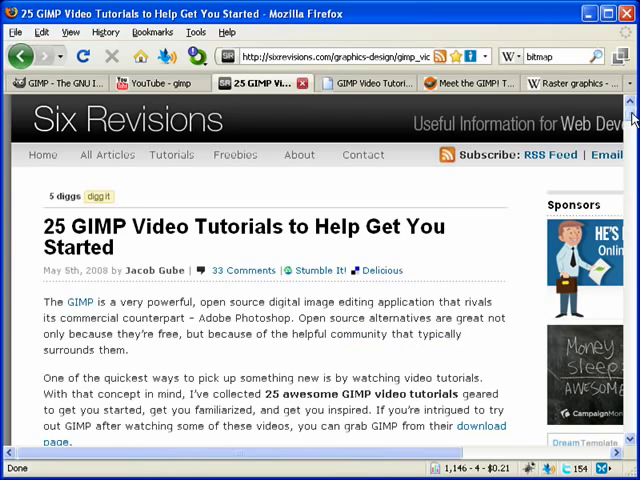
drag(630, 101, 626, 176)
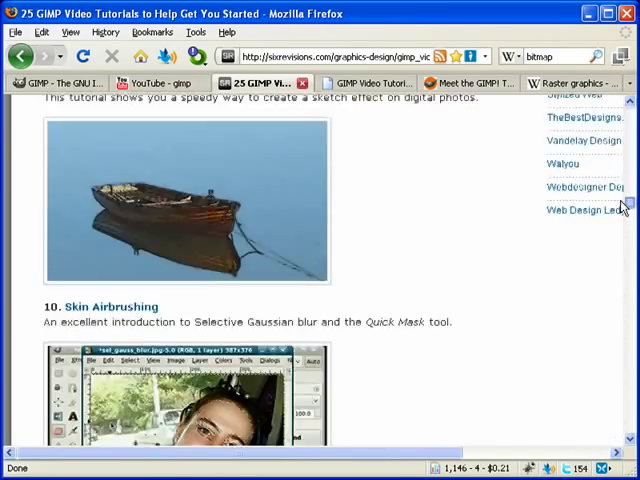
drag(626, 176, 630, 100)
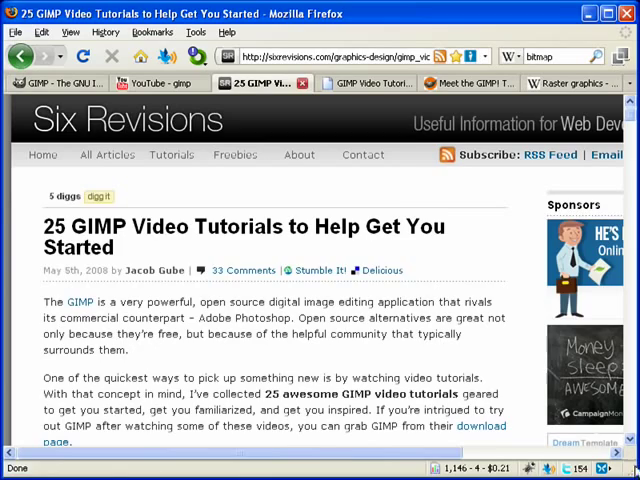
Step: Switch to the GIMP Video Tutorials lesson page
click(383, 86)
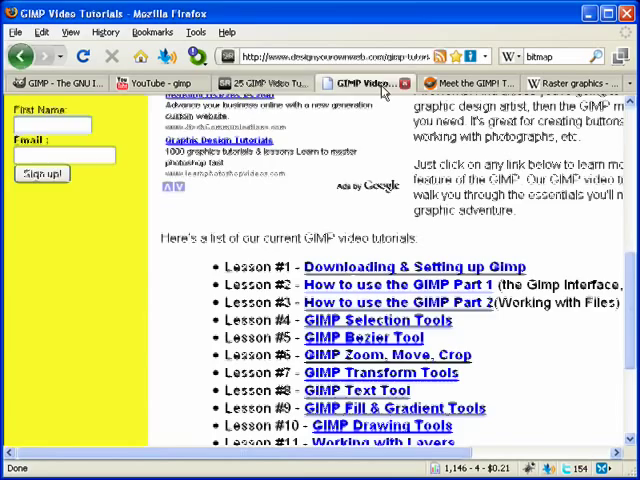
scroll(518, 246, up, 5)
scroll(521, 254, up, 2)
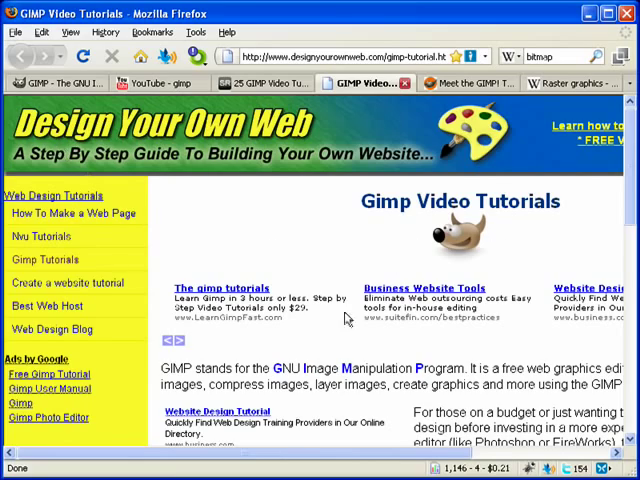
scroll(400, 350, down, 4)
scroll(447, 378, down, 1)
scroll(449, 378, down, 3)
scroll(586, 367, down, 2)
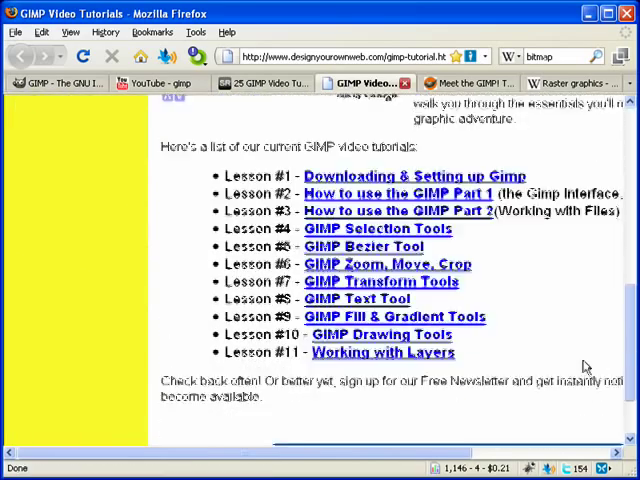
scroll(586, 367, up, 1)
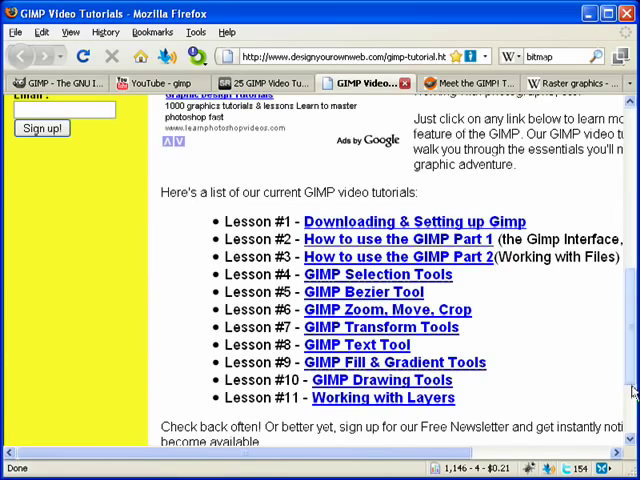
drag(634, 389, 632, 115)
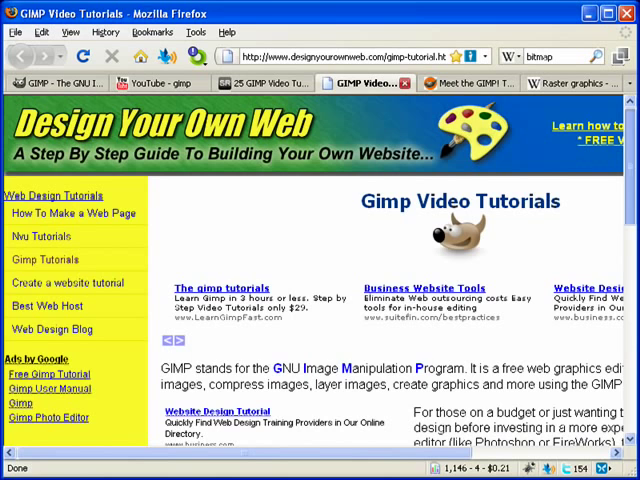
Step: Switch to the Meet the GIMP! podcast site
click(468, 85)
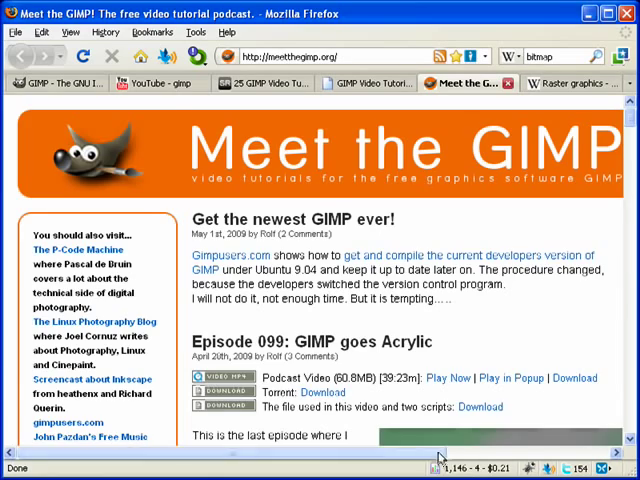
drag(439, 455, 490, 458)
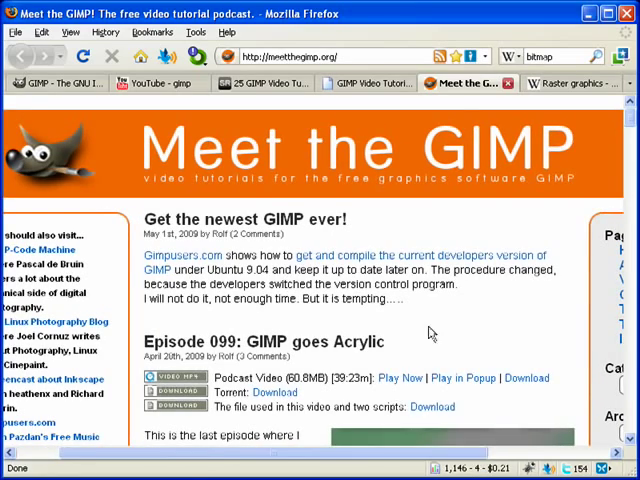
scroll(429, 321, down, 5)
scroll(440, 380, down, 3)
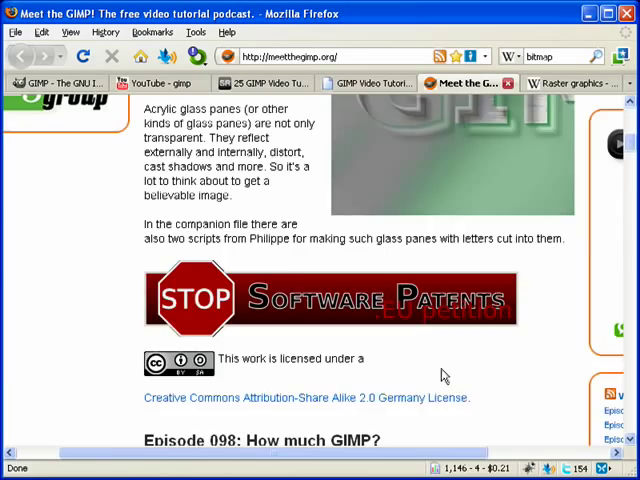
scroll(441, 378, up, 5)
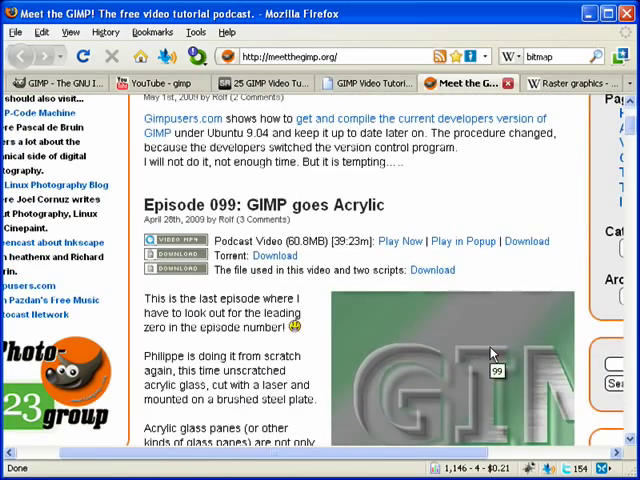
scroll(322, 376, down, 8)
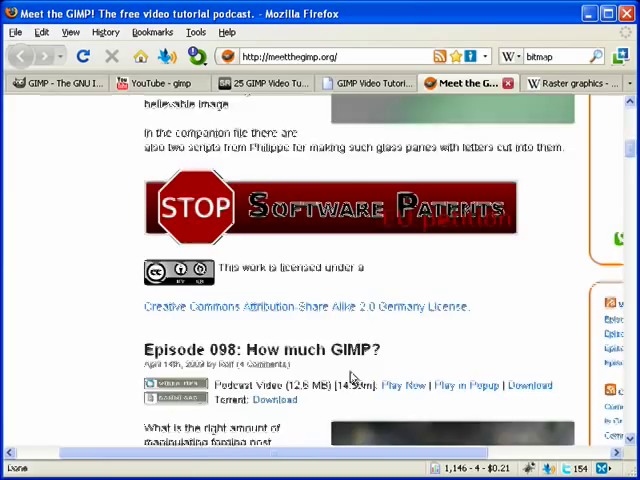
scroll(350, 376, down, 6)
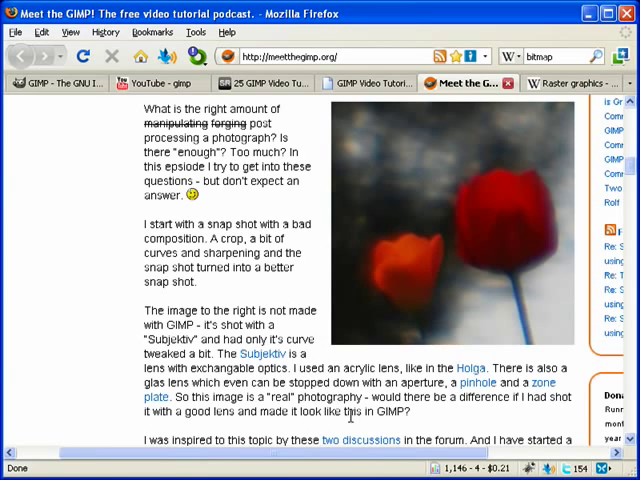
scroll(440, 414, down, 3)
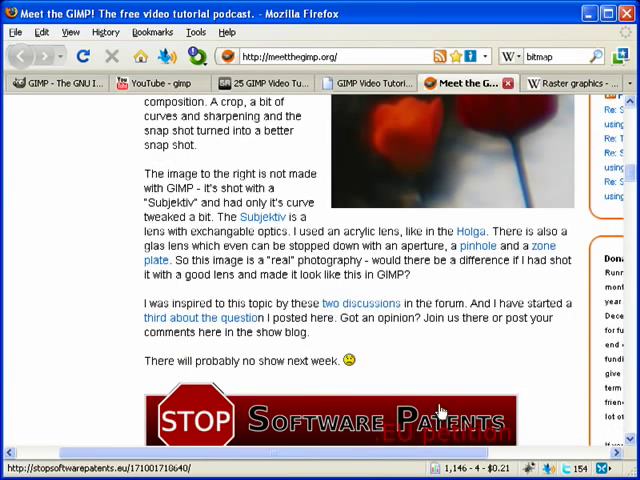
scroll(554, 426, down, 4)
scroll(559, 410, down, 3)
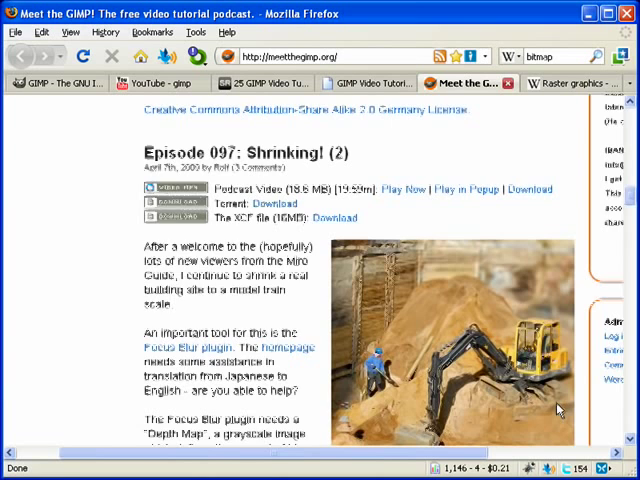
scroll(576, 378, down, 3)
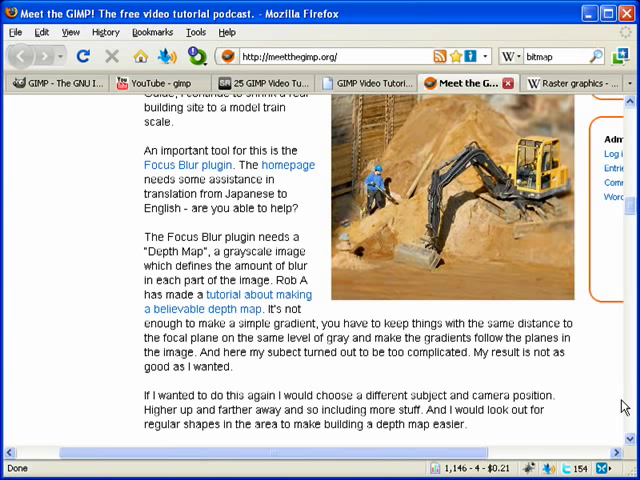
scroll(560, 395, down, 5)
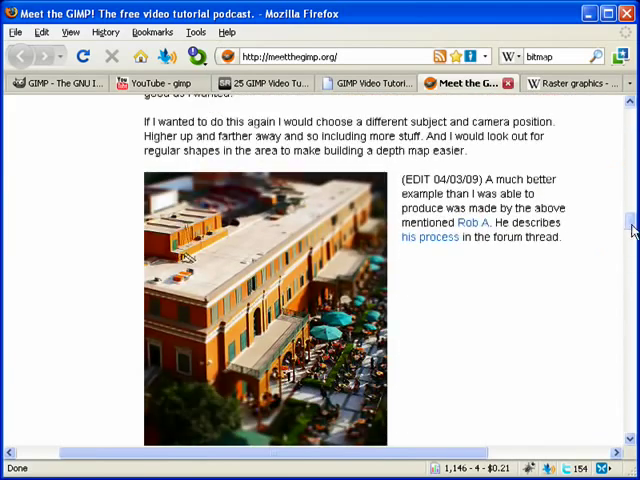
drag(633, 222, 631, 110)
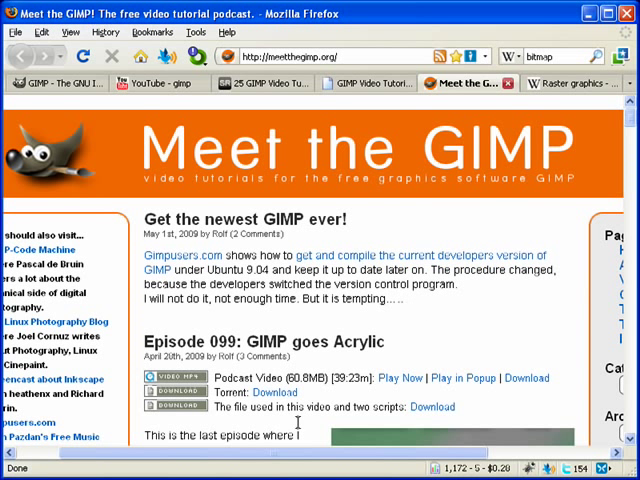
drag(154, 453, 83, 455)
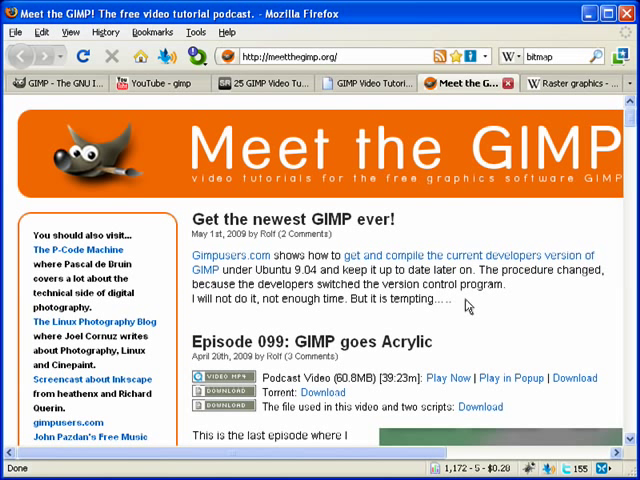
drag(453, 300, 374, 301)
click(374, 301)
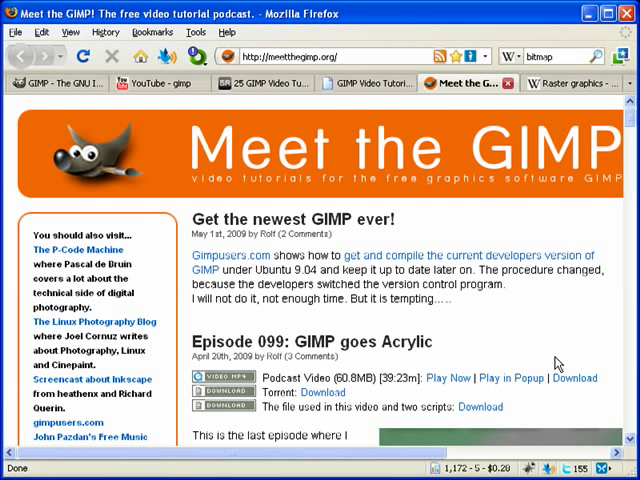